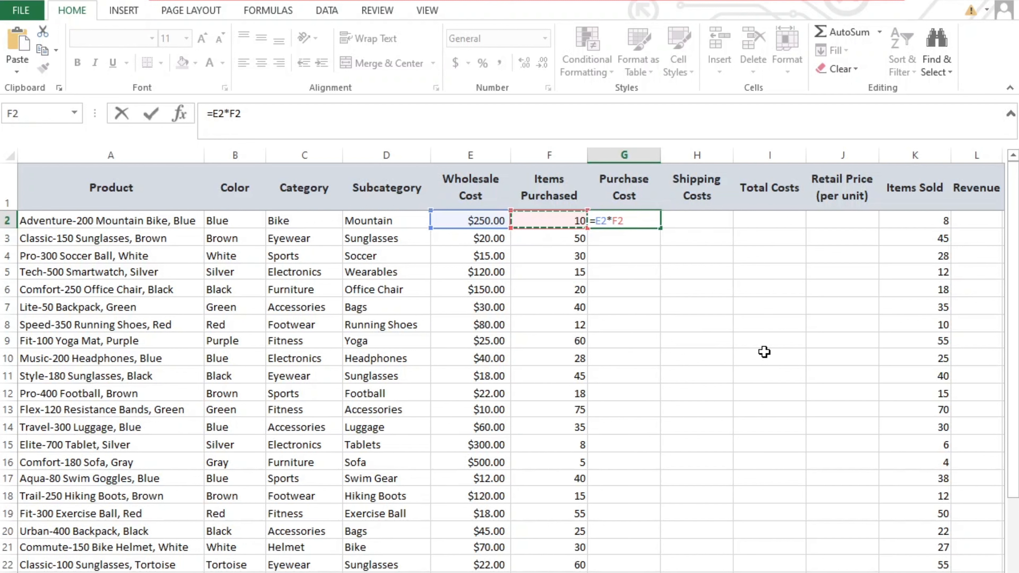
Step: Confirm the =E2*F2 purchase cost formula in G2 and fill it down the Purchase Cost column
{"action": "key", "text": "Return"}
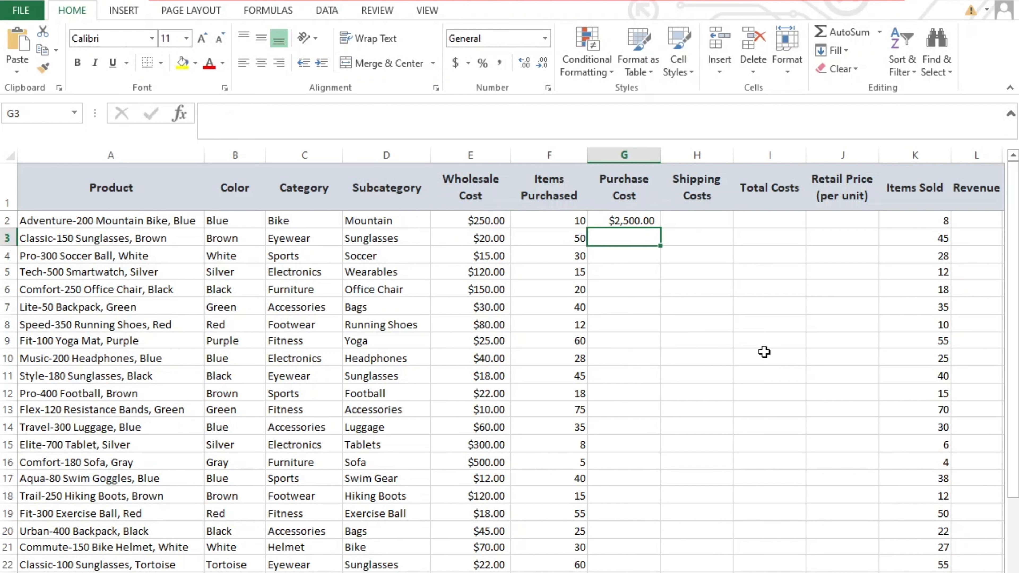
{"action": "left_click", "coordinate": [640, 221]}
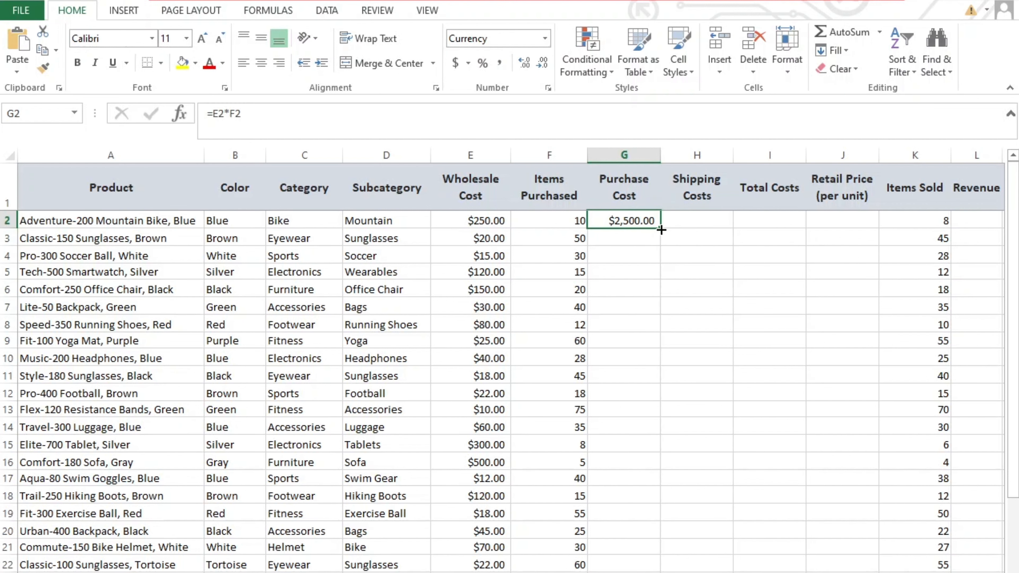
{"action": "double_click", "coordinate": [660, 228]}
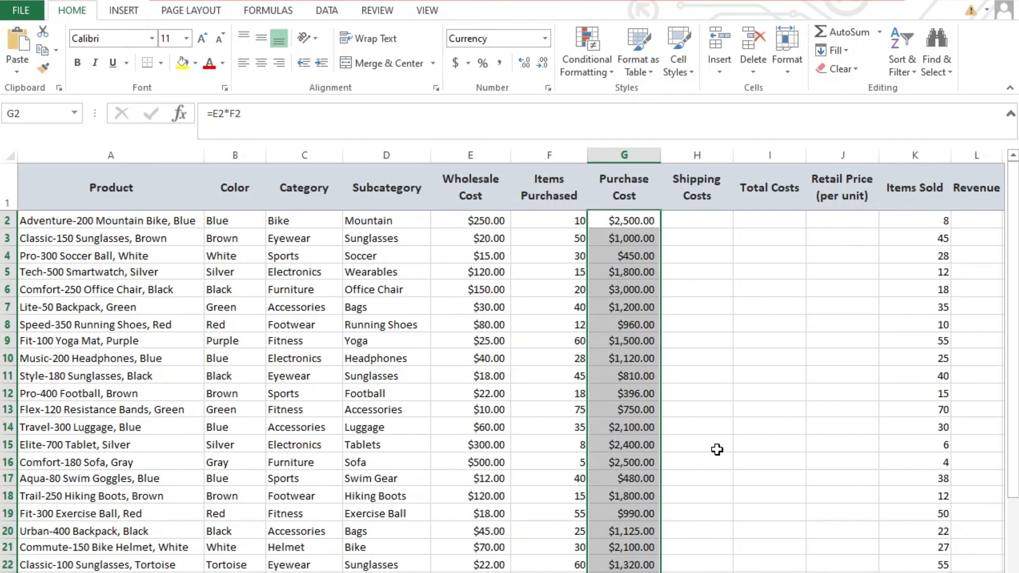
{"action": "left_click", "coordinate": [725, 477]}
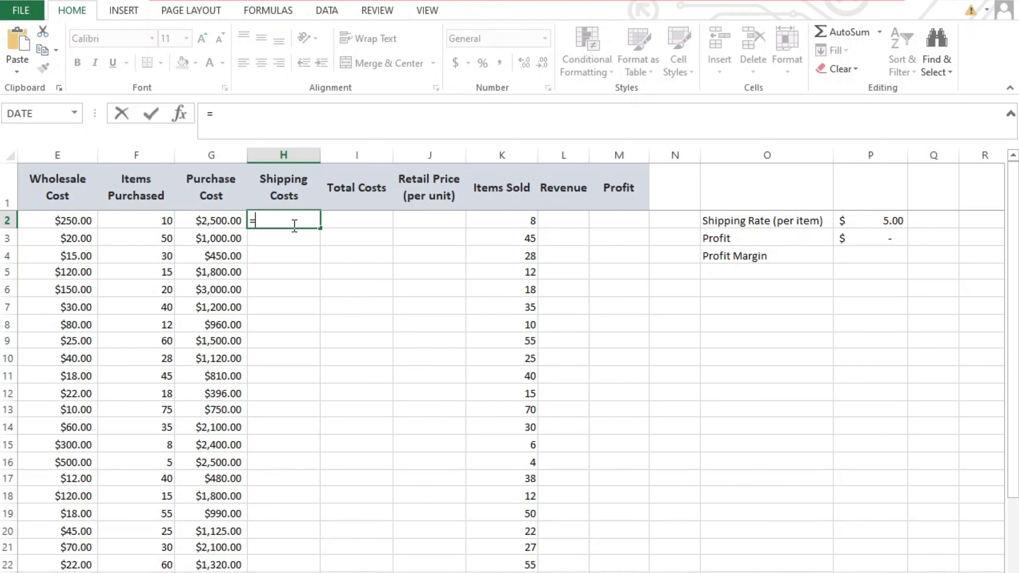
Step: Enter the shipping cost formula =F2*P2 in H2
{"action": "left_click", "coordinate": [159, 222]}
{"action": "type", "text": "*"}
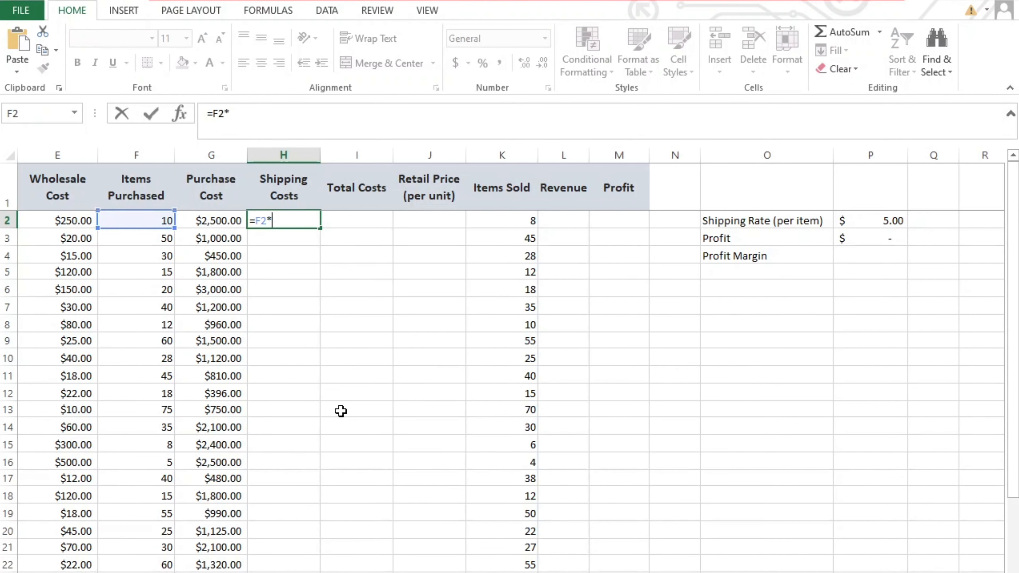
{"action": "left_click", "coordinate": [874, 222]}
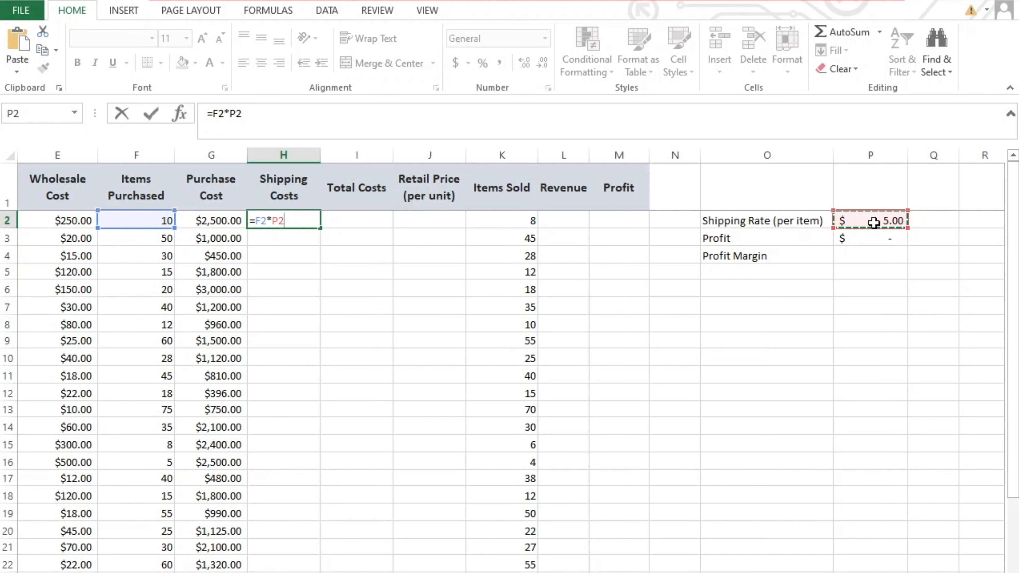
{"action": "key", "text": "Return"}
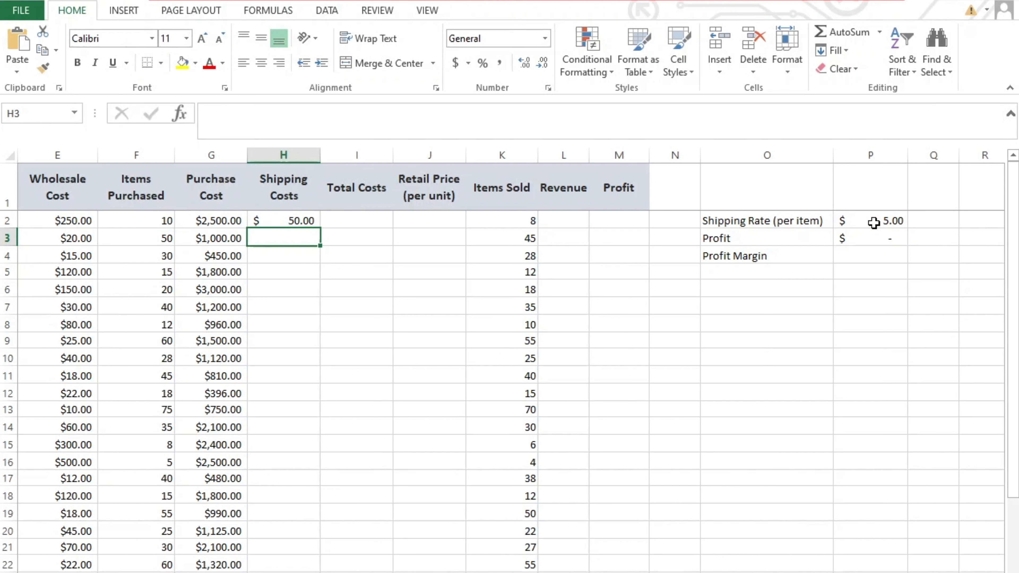
Step: Fill the shipping cost formula down the Shipping Costs column and undo that fill
{"action": "left_click", "coordinate": [317, 226]}
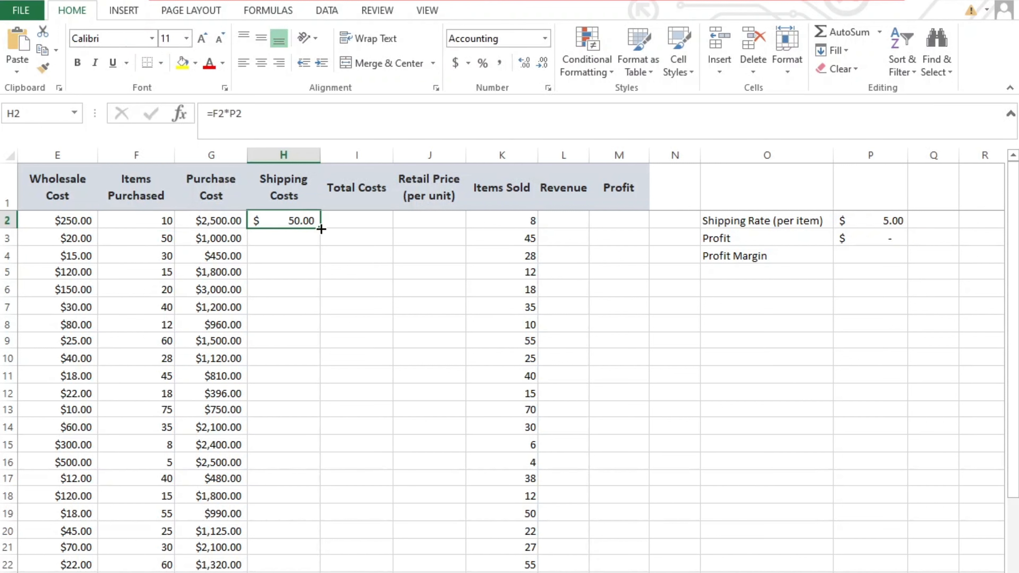
{"action": "double_click", "coordinate": [320, 229]}
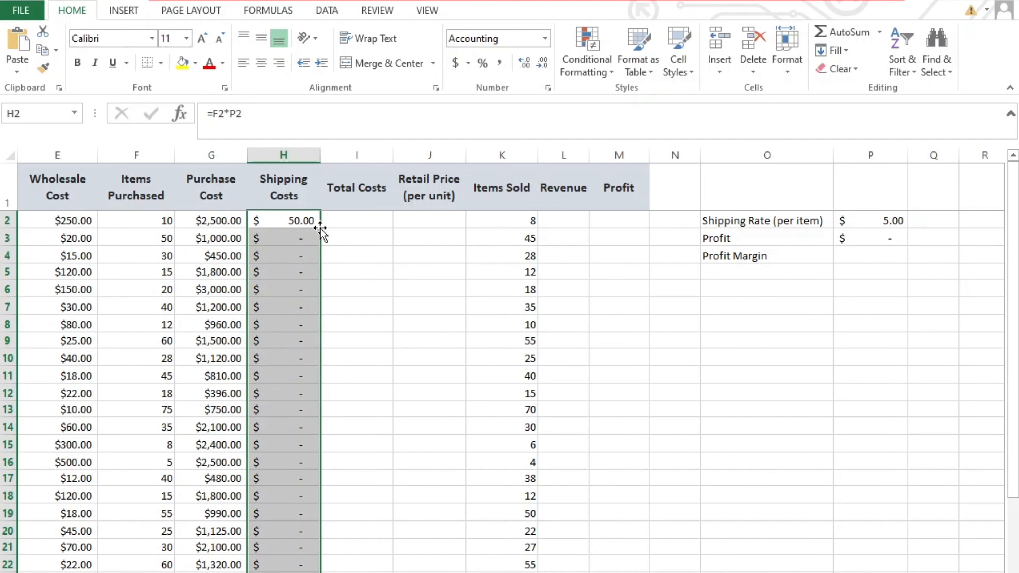
{"action": "left_click", "coordinate": [354, 278]}
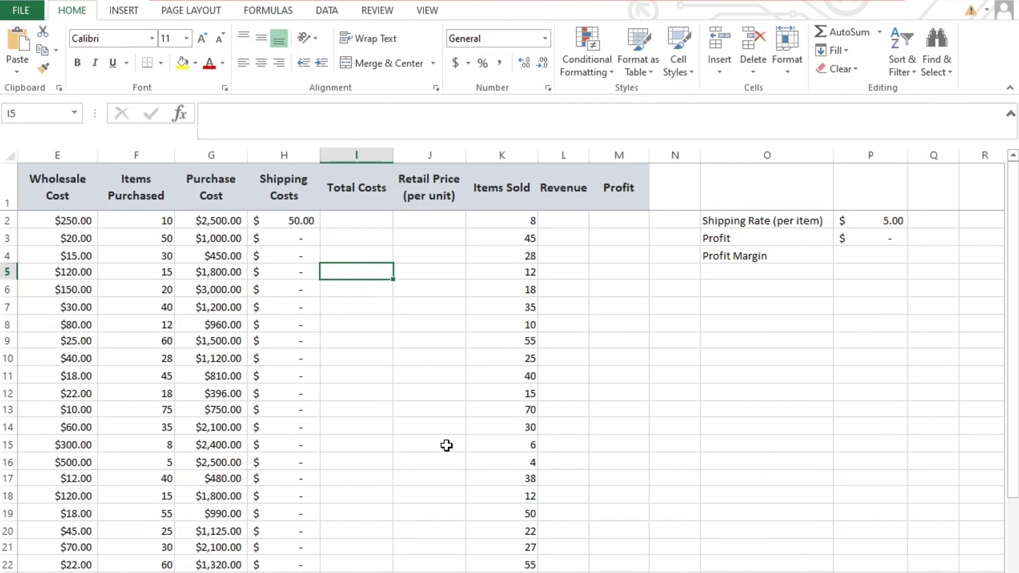
{"action": "key", "text": "ctrl+z"}
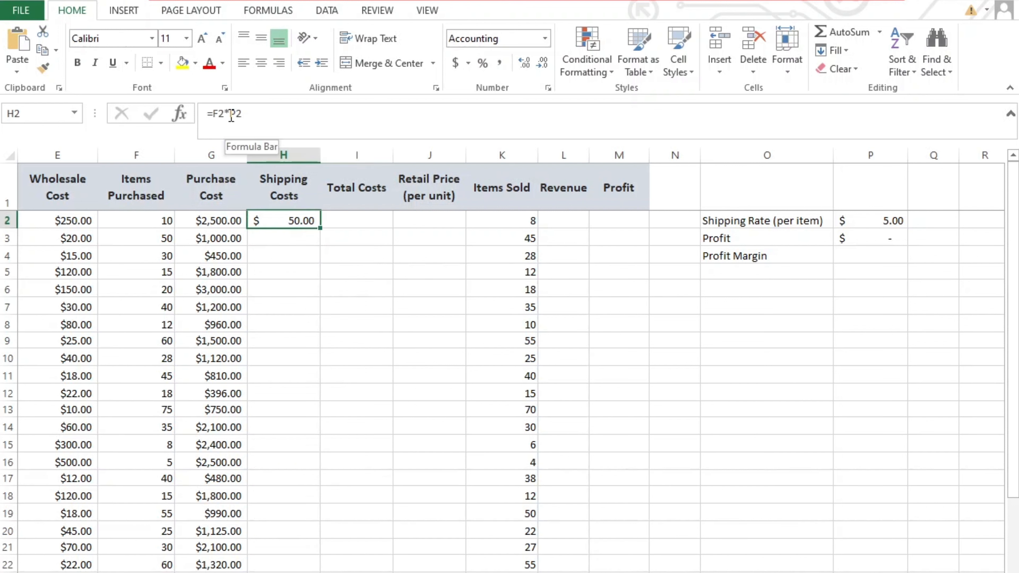
Step: Make the P2 reference in H2's formula absolute so it reads =F2*$P$2
{"action": "left_click", "coordinate": [232, 114]}
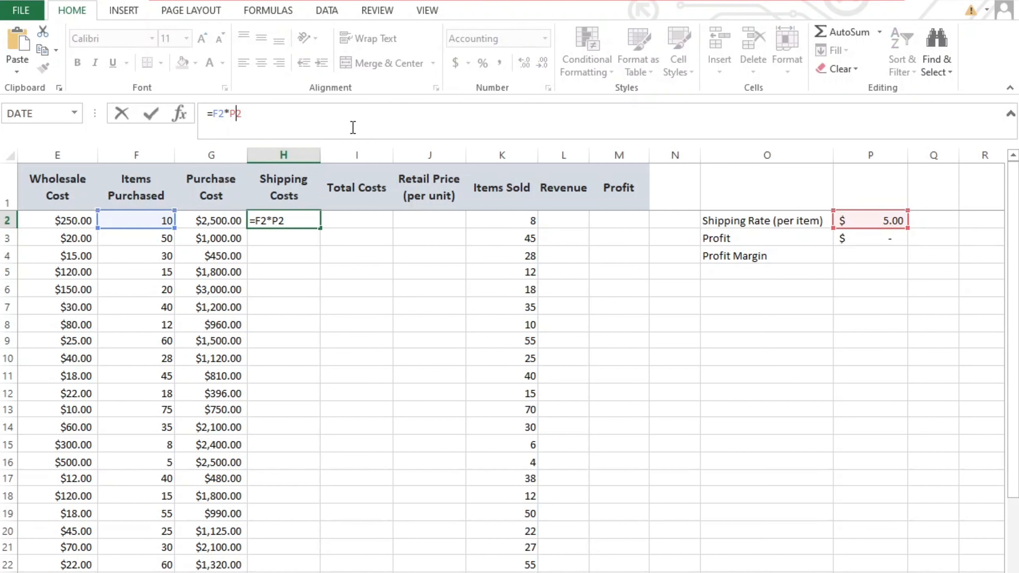
{"action": "key", "text": "F4"}
{"action": "key", "text": "Return"}
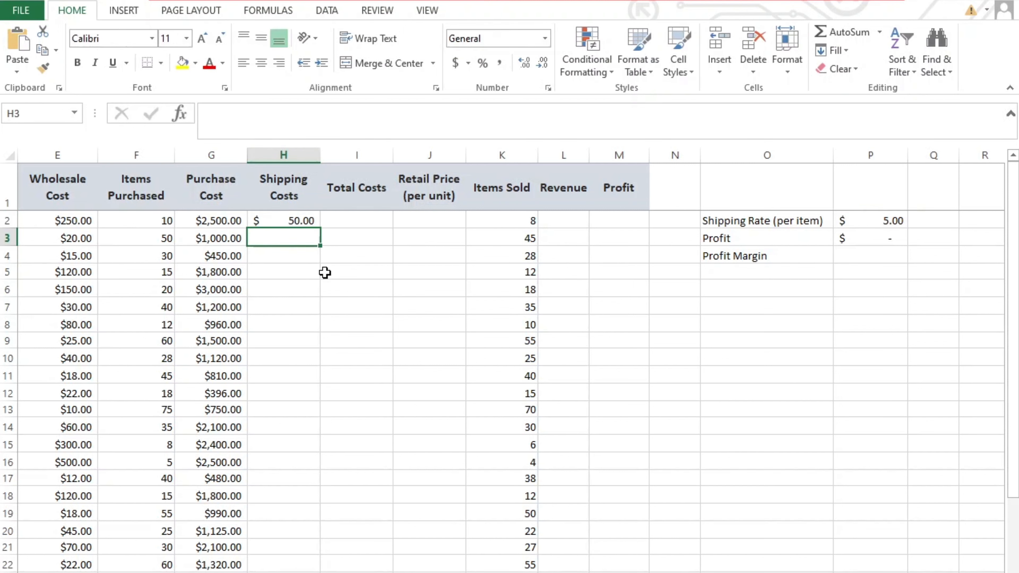
Step: Copy the shipping cost formula from H2 down the Shipping Costs column
{"action": "left_click", "coordinate": [301, 222]}
{"action": "left_click_drag", "start_coordinate": [321, 229], "coordinate": [345, 570]}
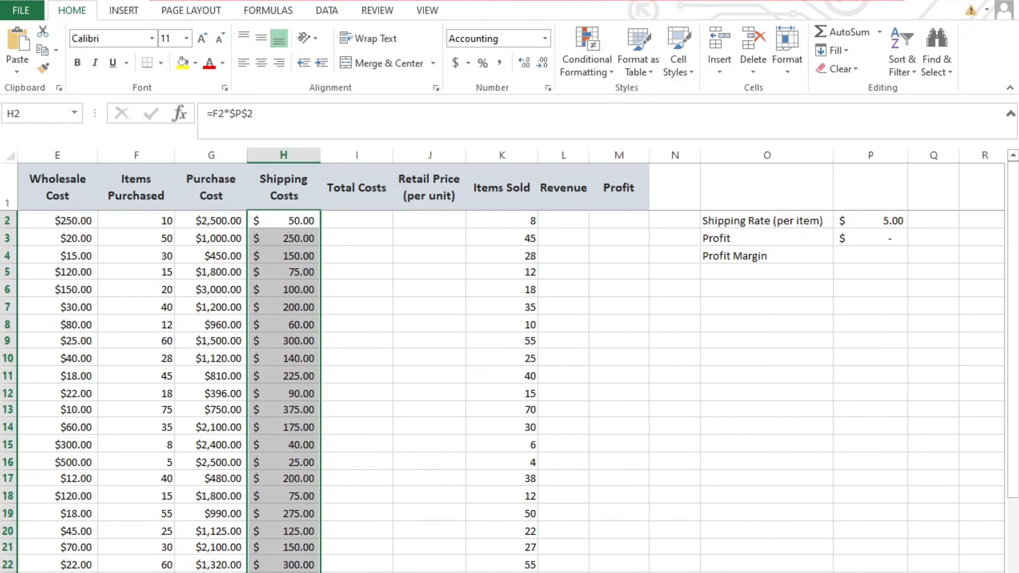
{"action": "left_click", "coordinate": [619, 572]}
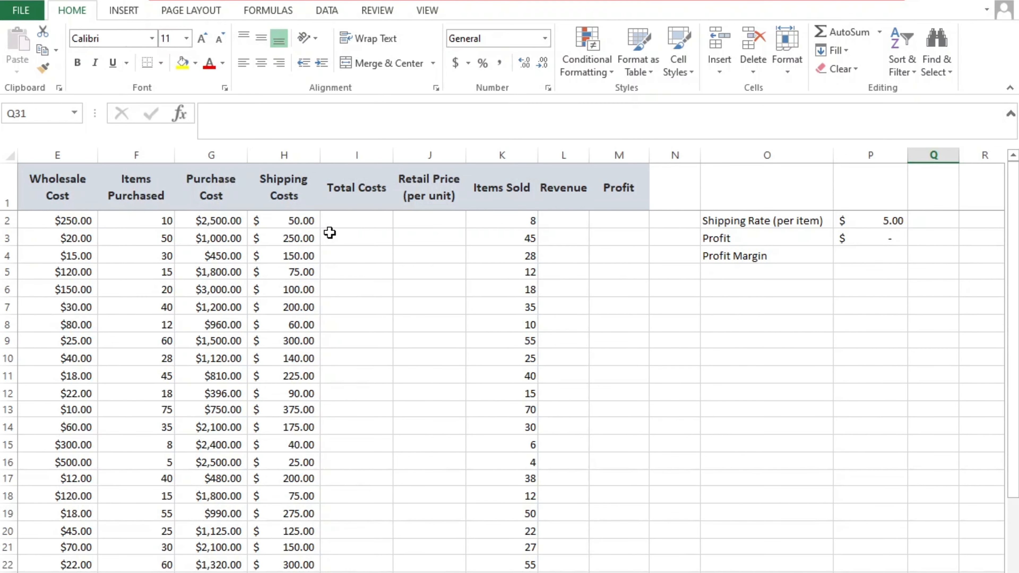
Step: Enter =G2+H2 in I2 for total costs and fill it down the Total Costs column
{"action": "left_click", "coordinate": [341, 224]}
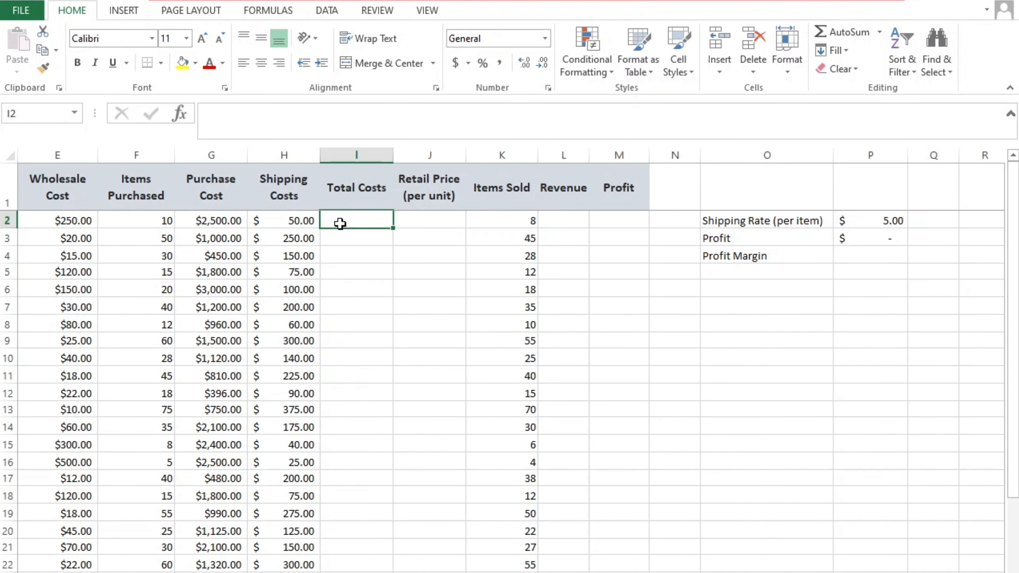
{"action": "type", "text": "="}
{"action": "left_click", "coordinate": [226, 223]}
{"action": "type", "text": "+"}
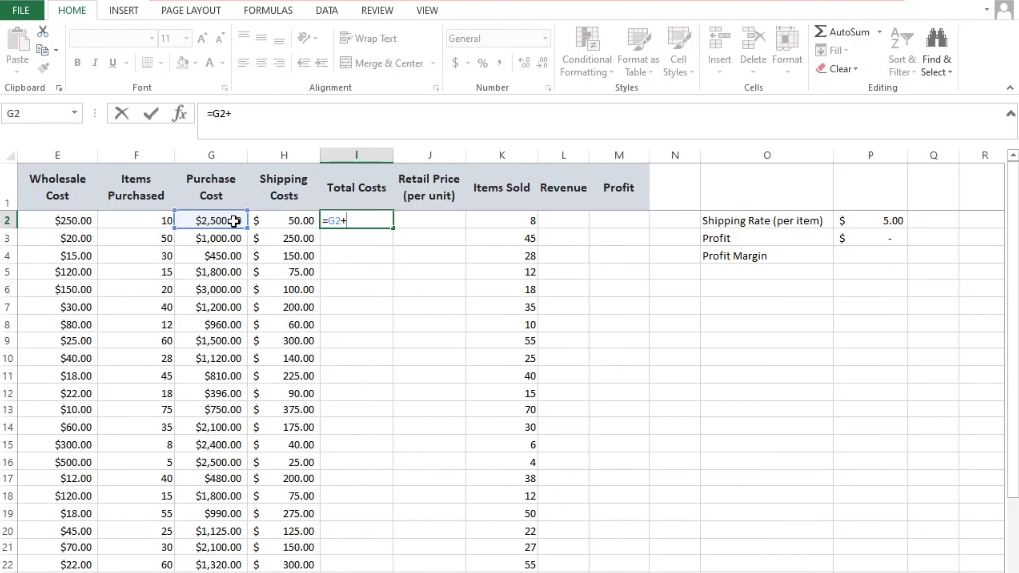
{"action": "left_click", "coordinate": [269, 221]}
{"action": "key", "text": "Return"}
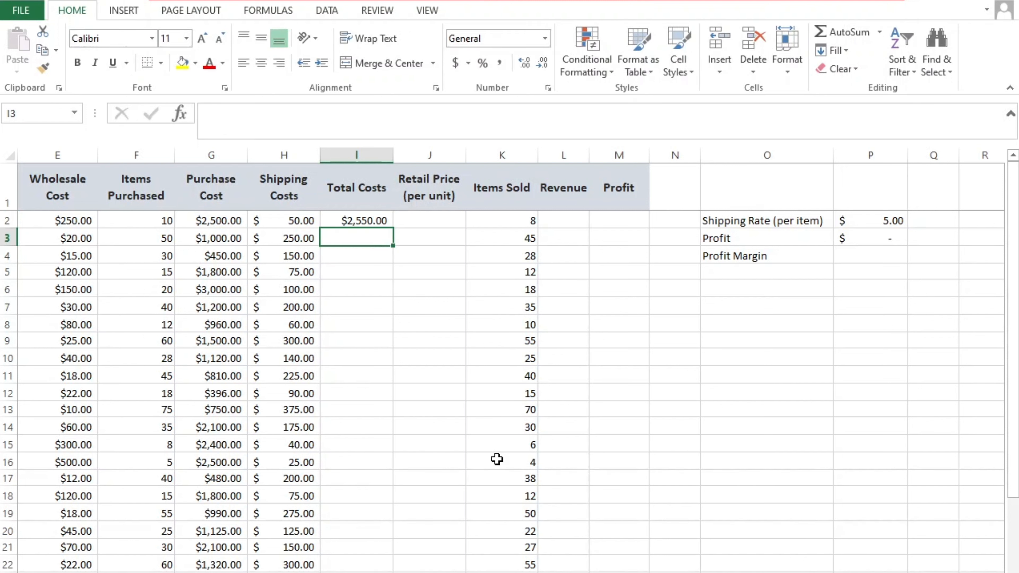
{"action": "left_click", "coordinate": [391, 221]}
{"action": "double_click", "coordinate": [393, 229]}
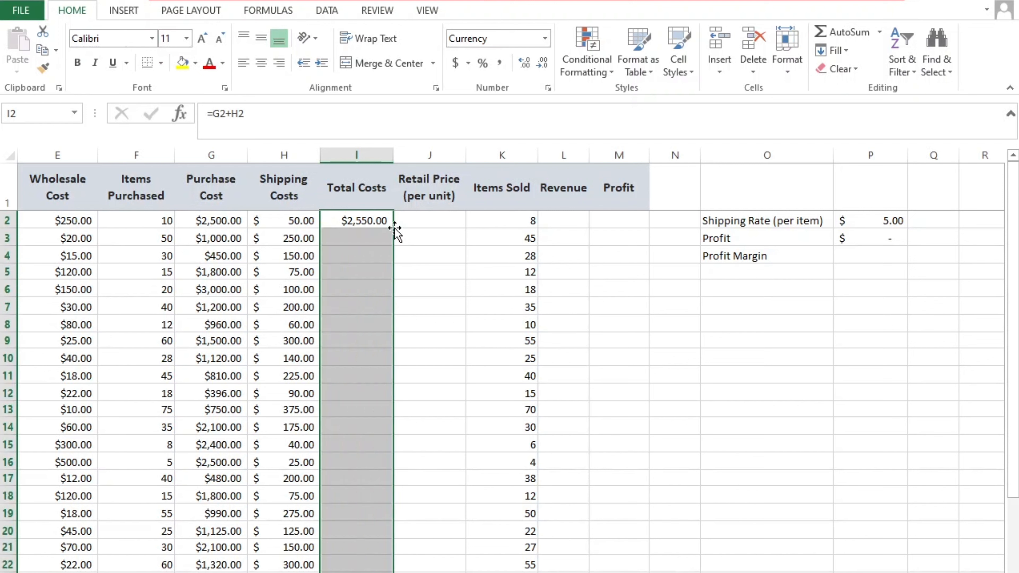
{"action": "left_click", "coordinate": [485, 445]}
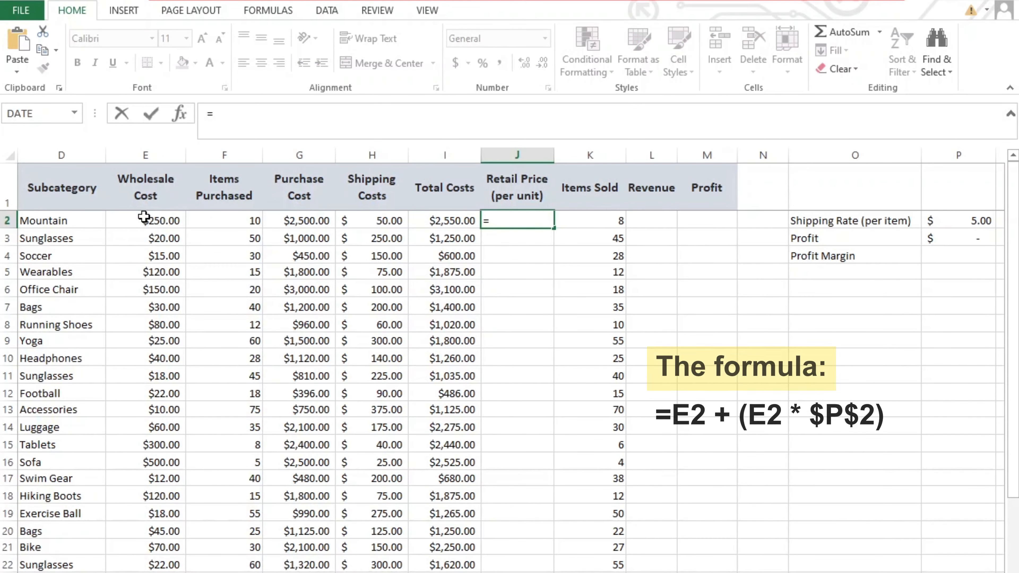
Step: Enter the retail price formula =E2+(E2*$P$2) in J2
{"action": "left_click", "coordinate": [144, 222]}
{"action": "type", "text": "+"}
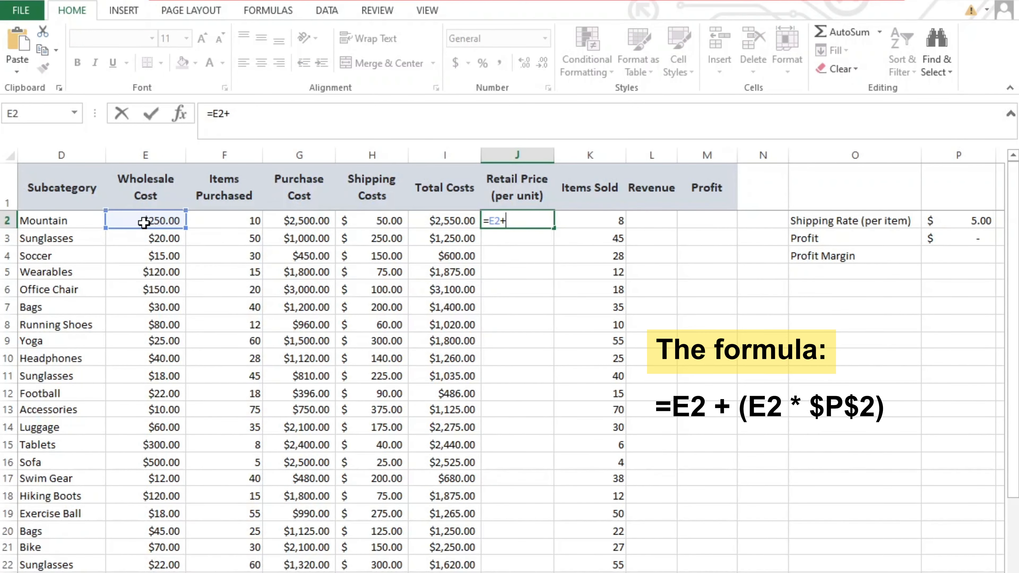
{"action": "type", "text": "("}
{"action": "left_click", "coordinate": [143, 222]}
{"action": "type", "text": "*"}
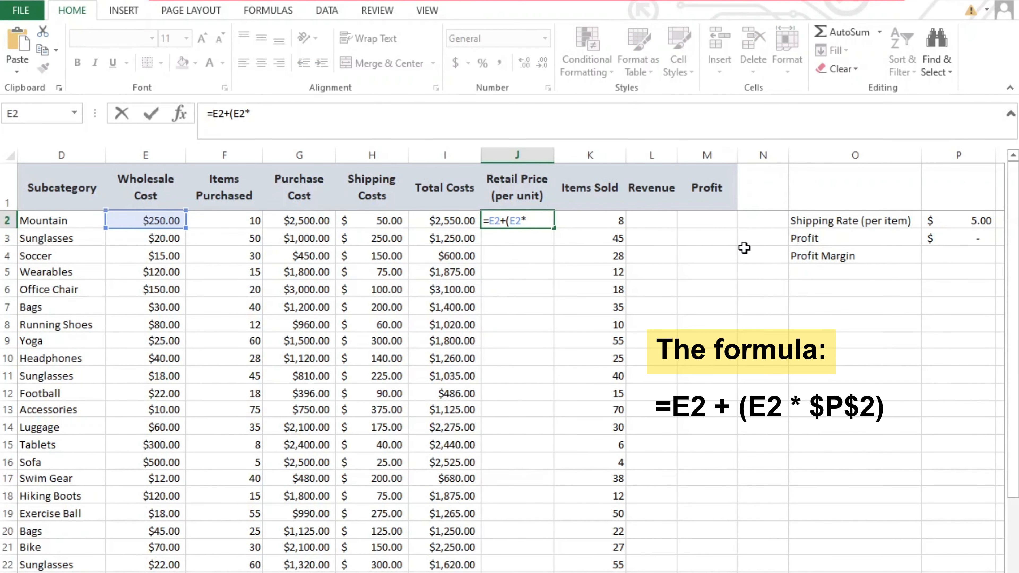
{"action": "left_click", "coordinate": [976, 220]}
{"action": "key", "text": "F4"}
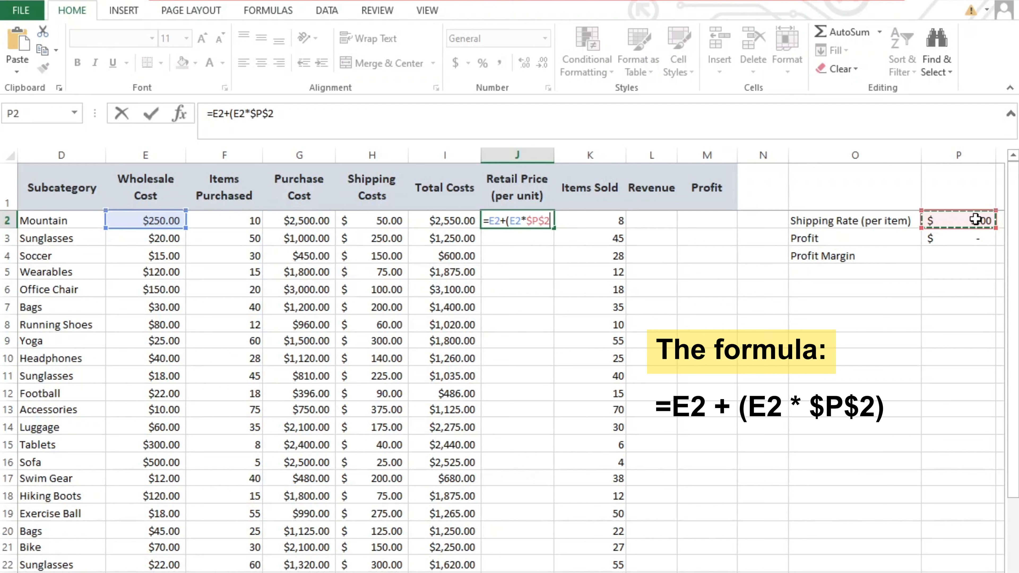
{"action": "type", "text": ")"}
{"action": "key", "text": "Return"}
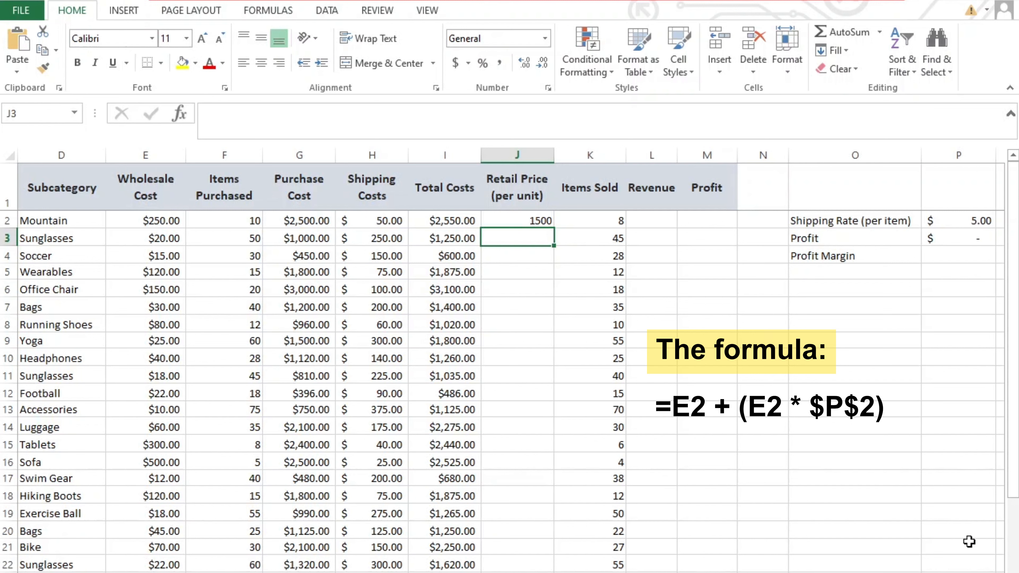
Step: Replace J2's formula with =(E2+(E2*$P$2))*1.5 for the retail price per unit
{"action": "key", "text": "Up"}
{"action": "type", "text": "=("}
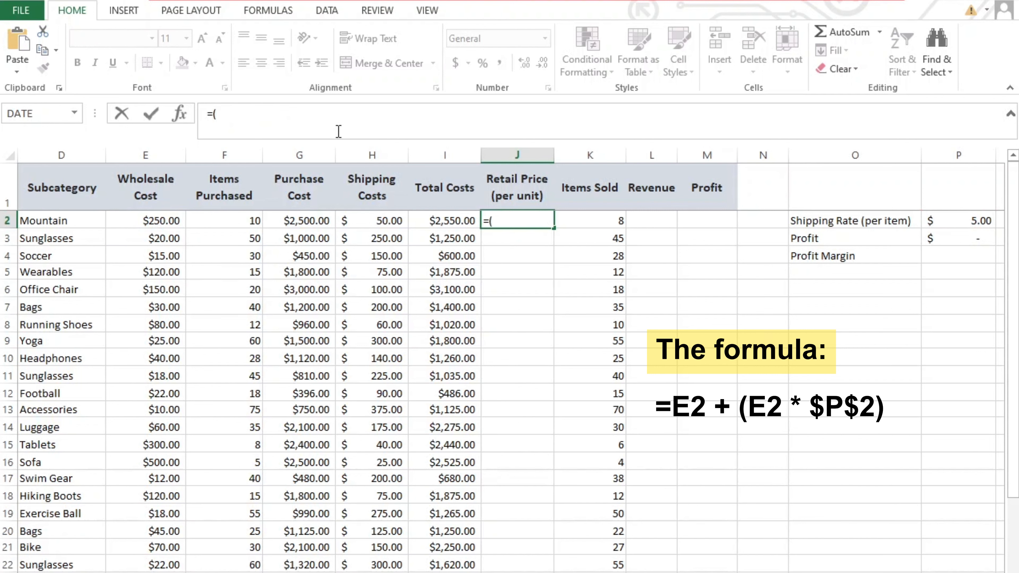
{"action": "left_click", "coordinate": [175, 222]}
{"action": "type", "text": "+("}
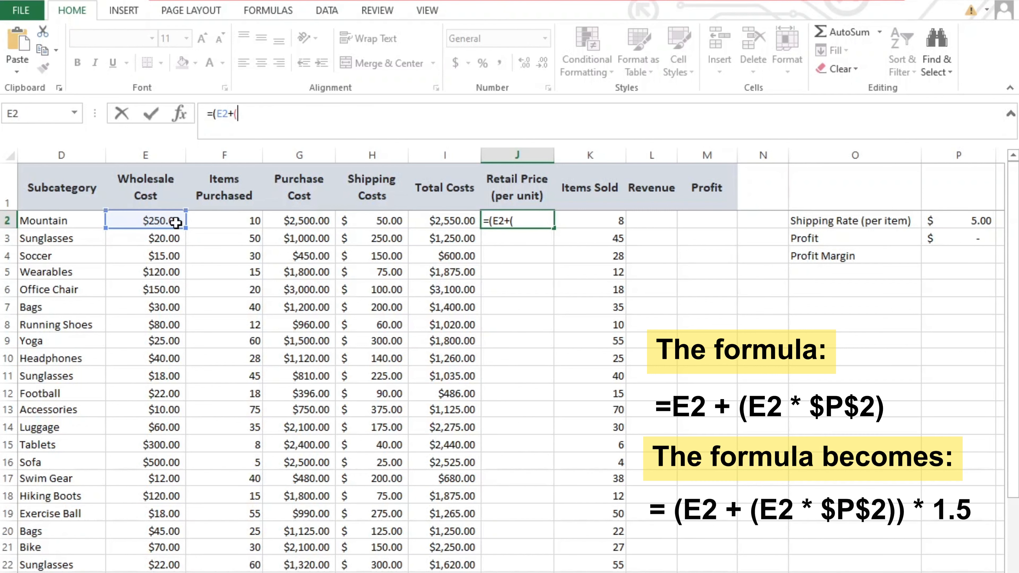
{"action": "left_click", "coordinate": [175, 222]}
{"action": "type", "text": "*"}
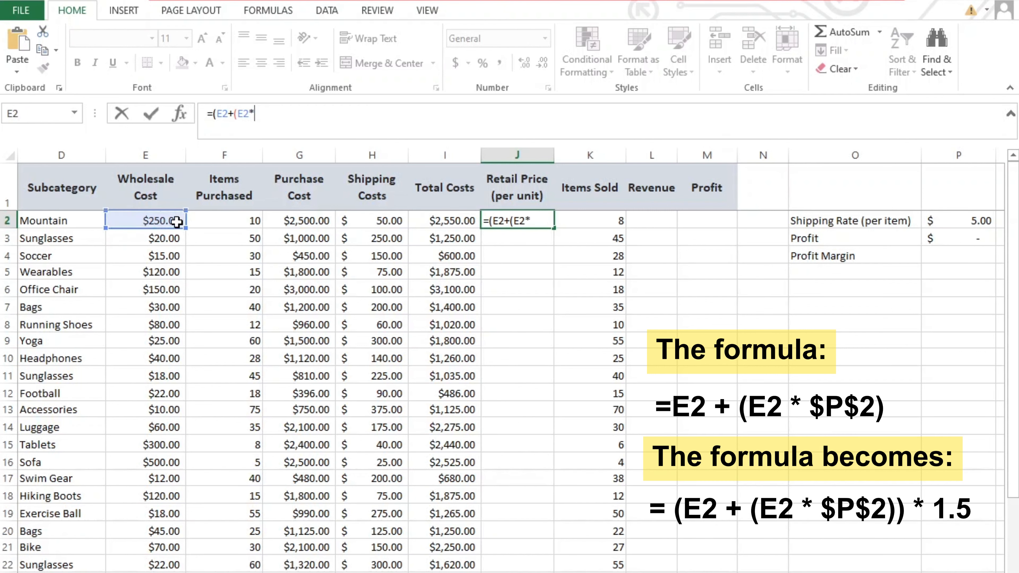
{"action": "left_click", "coordinate": [938, 218]}
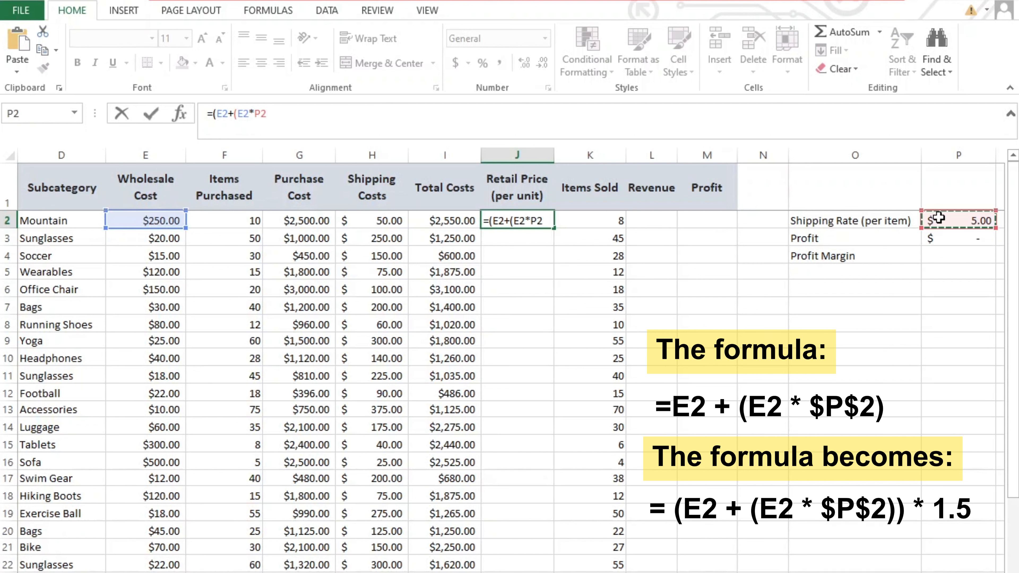
{"action": "key", "text": "F4"}
{"action": "type", "text": "))*1.5"}
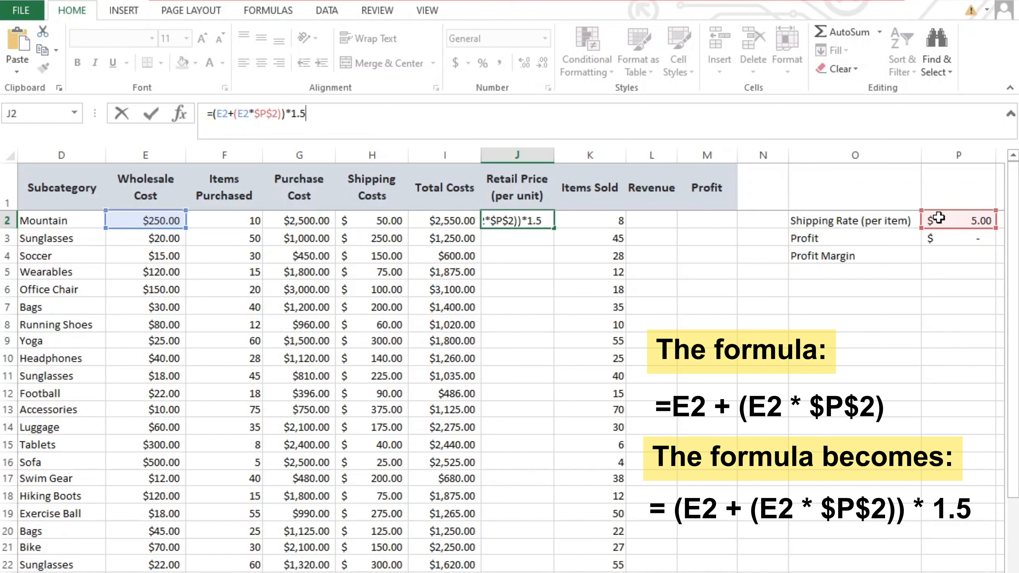
{"action": "key", "text": "Return"}
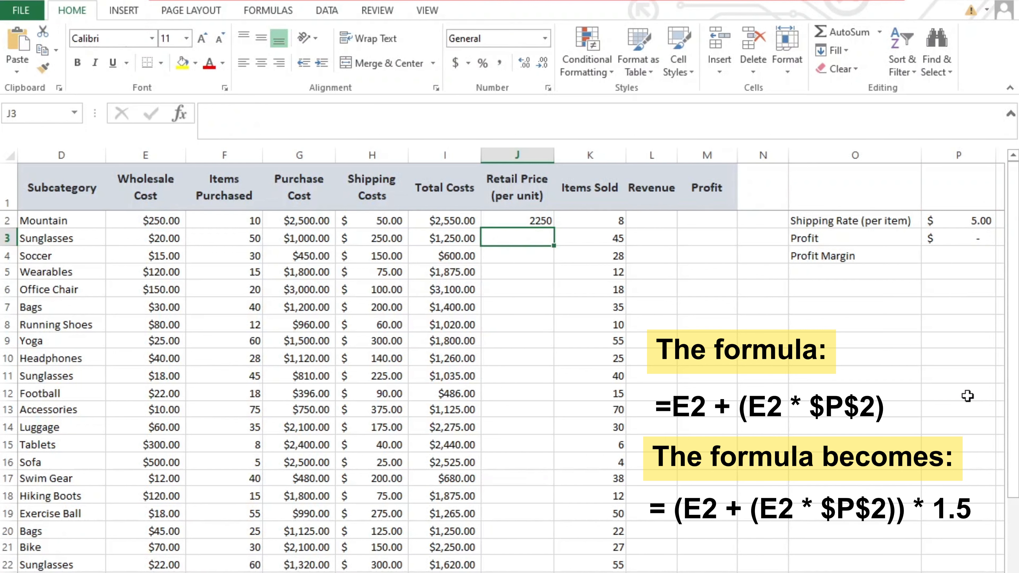
{"action": "left_click", "coordinate": [538, 224]}
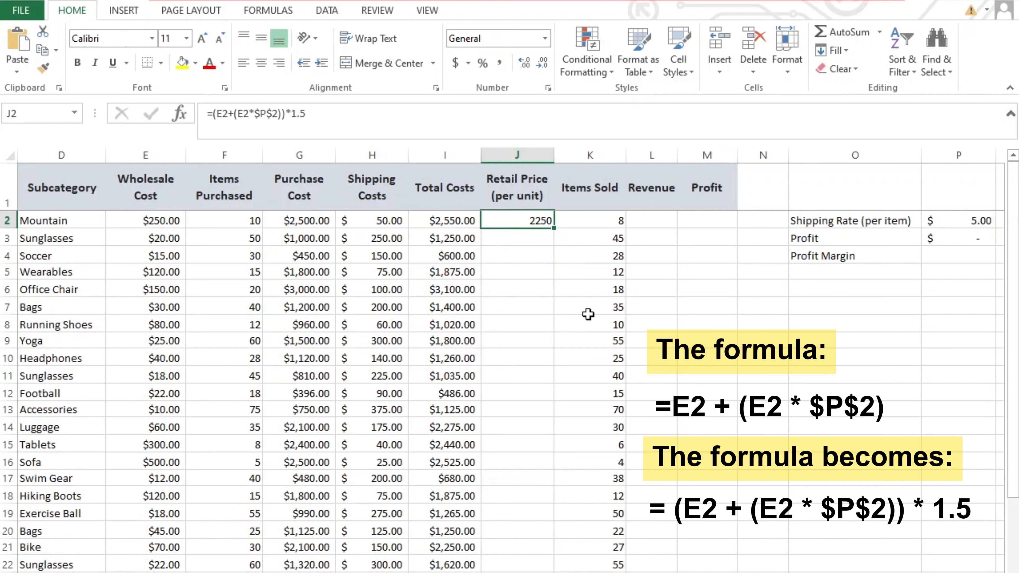